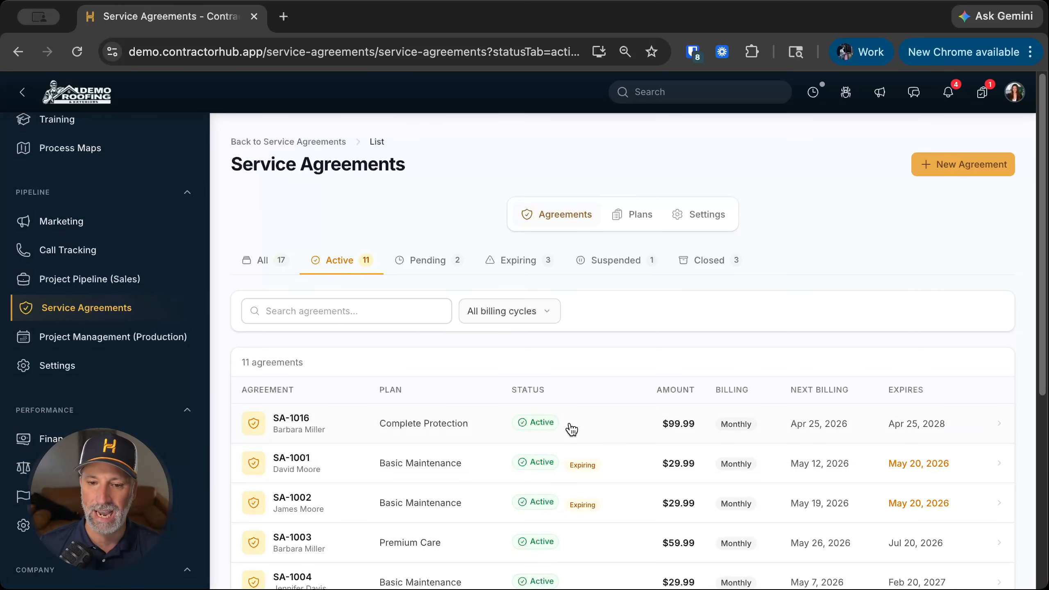
Review the expiring, closed and suspended agreements, list all 17, then start a new agreement.
left_click(515, 267)
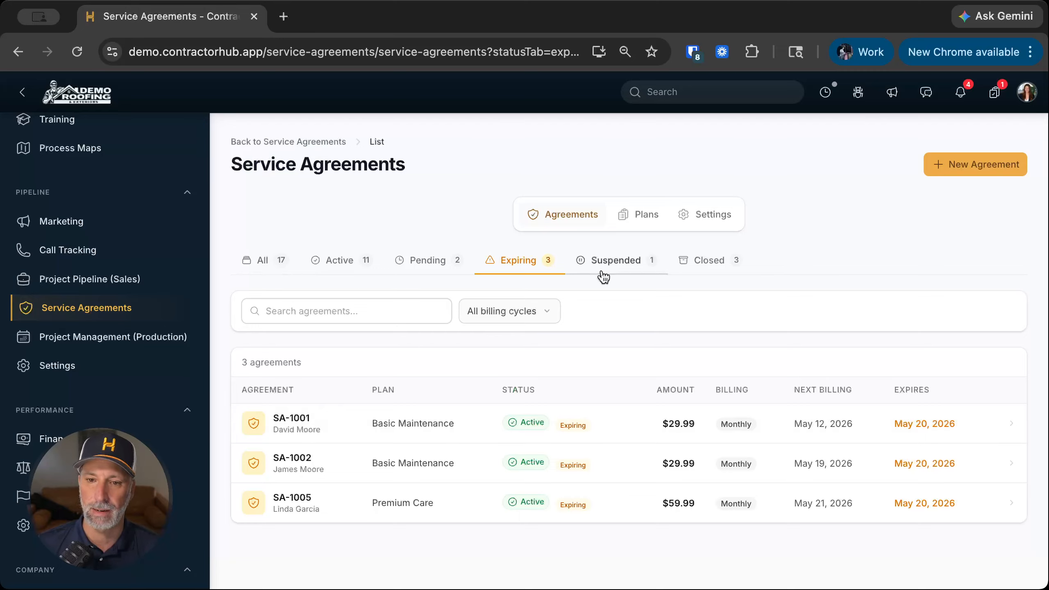
left_click(724, 262)
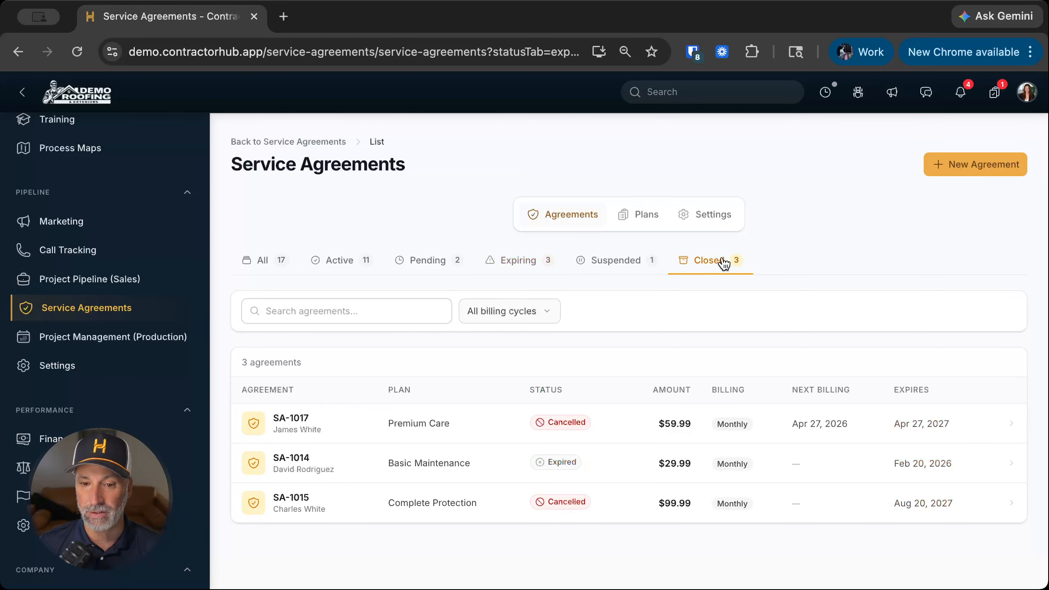
left_click(602, 269)
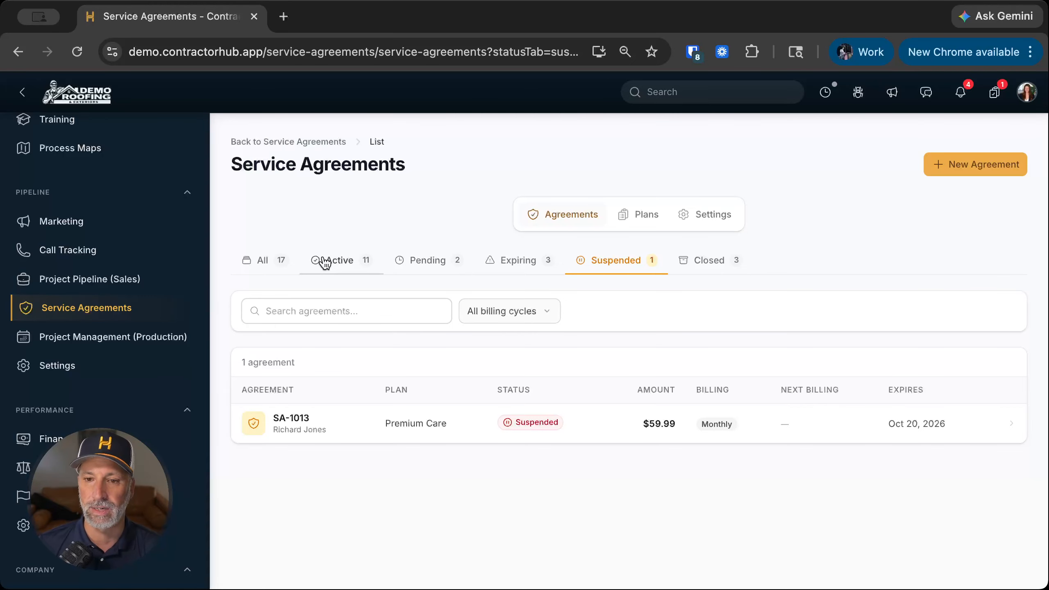
left_click(265, 260)
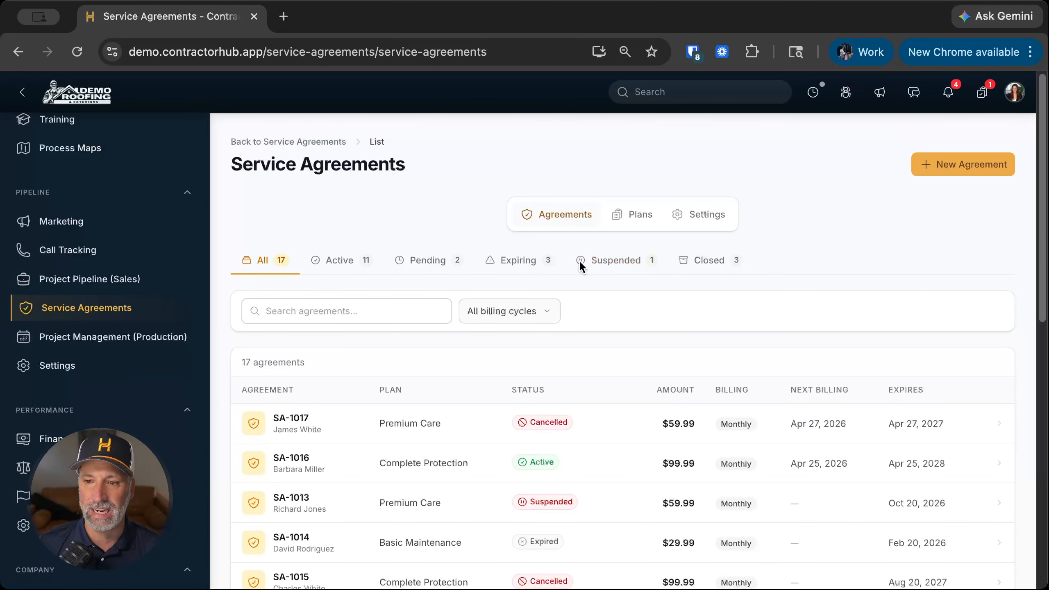
left_click(941, 161)
Pick the demo customer, then clear it and dismiss the new-customer form unused.
left_click(492, 259)
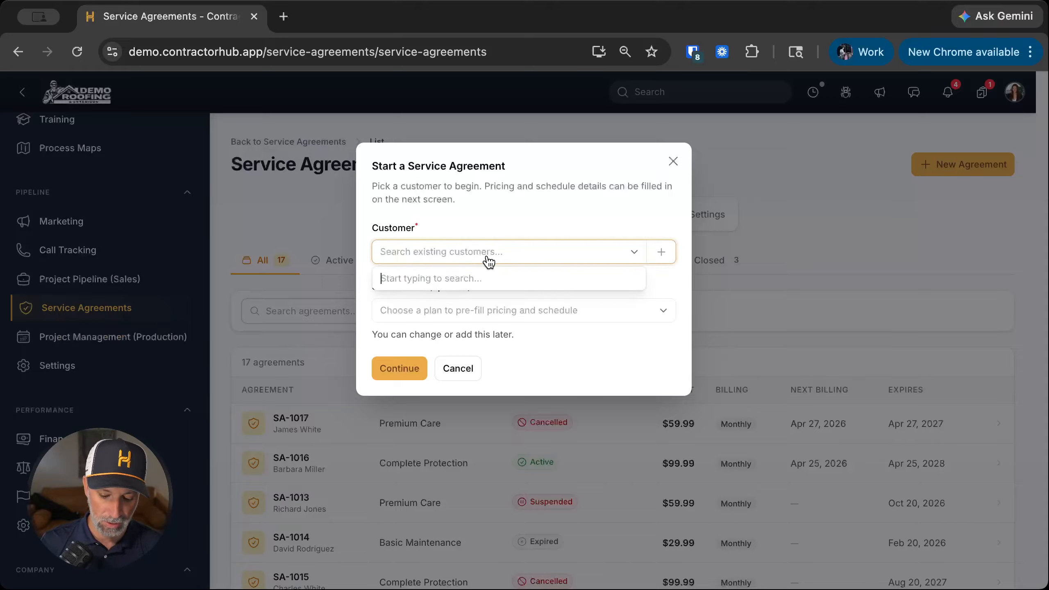
type("dann")
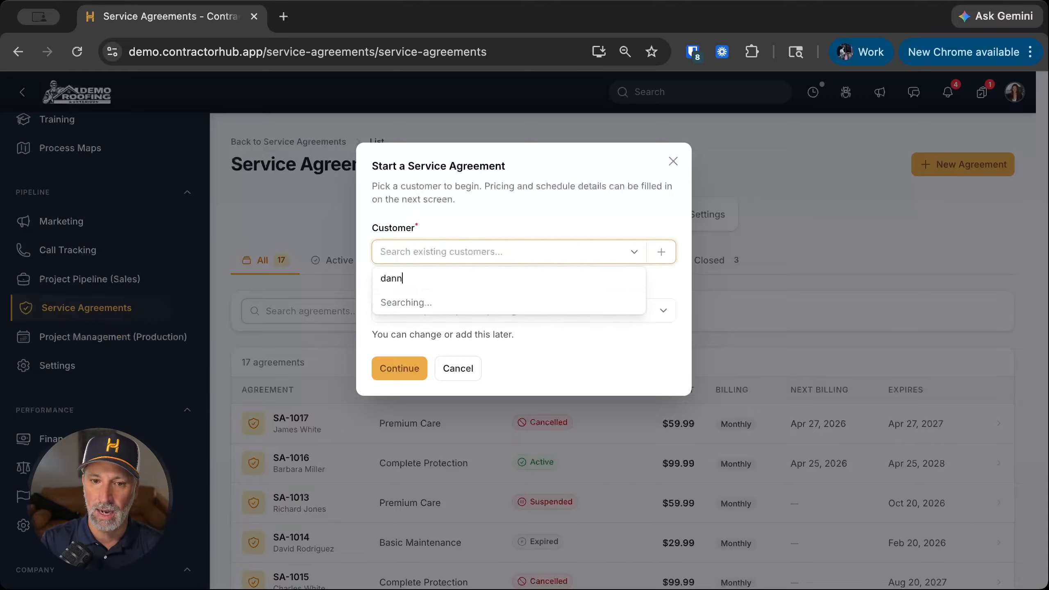
left_click(499, 303)
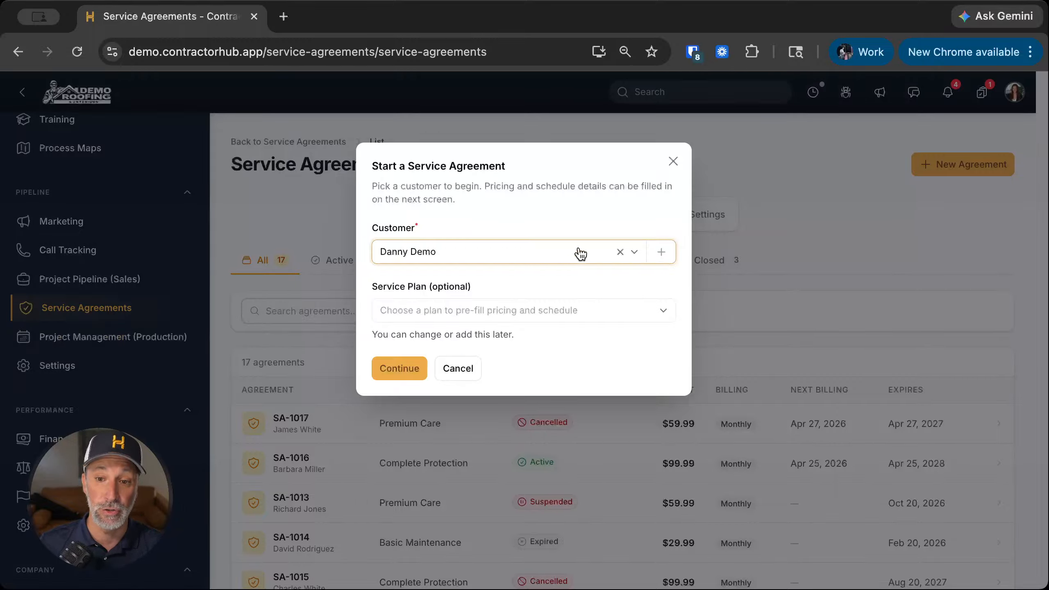
left_click(620, 253)
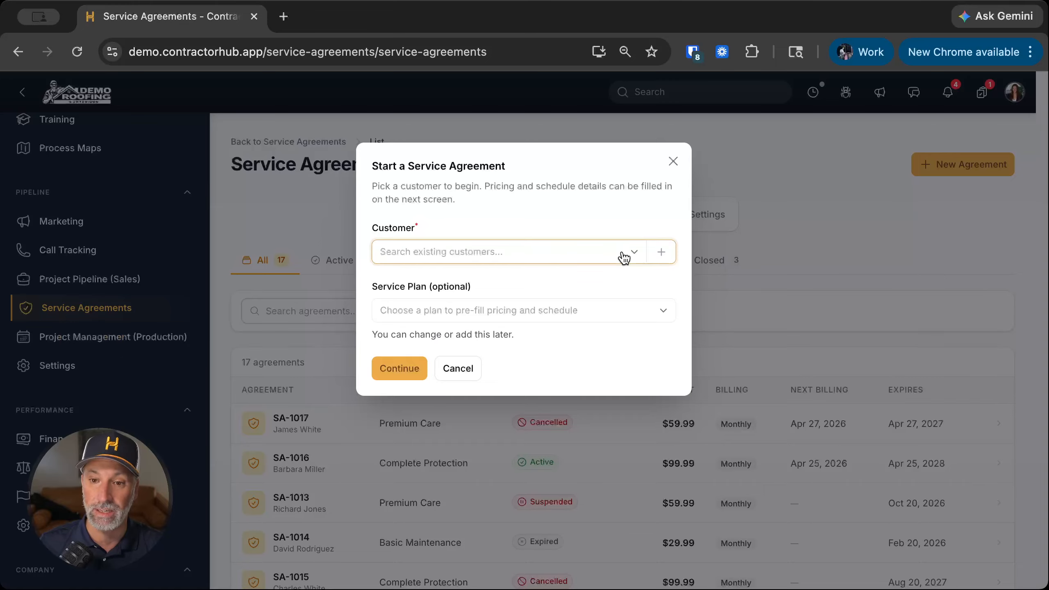
left_click(666, 256)
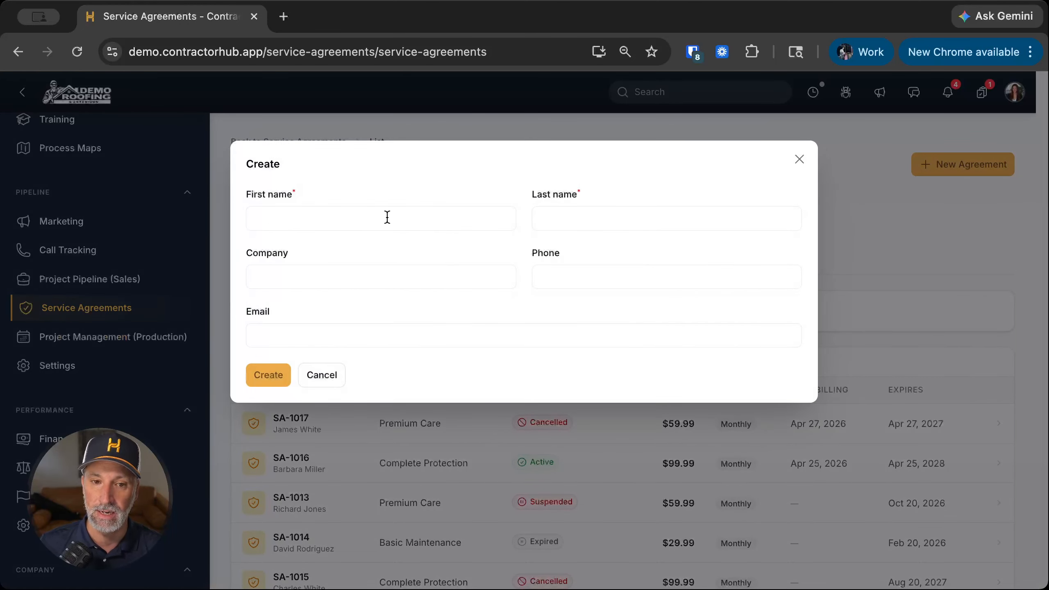
left_click(365, 213)
left_click(331, 372)
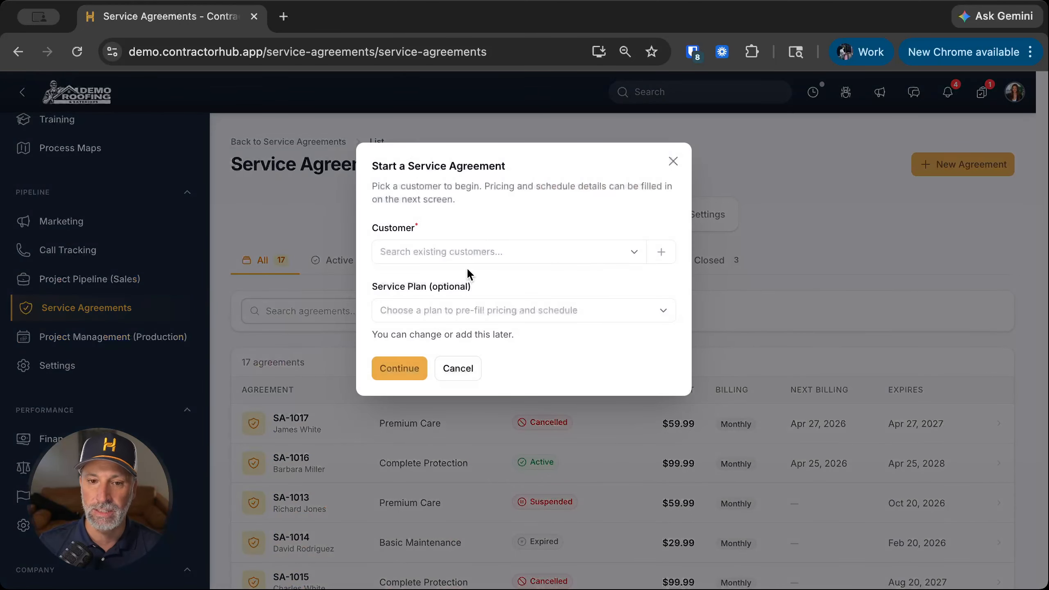
Reselect the demo customer on the Gold Maintenance plan and create agreement SA-1018.
left_click(464, 252)
type("da")
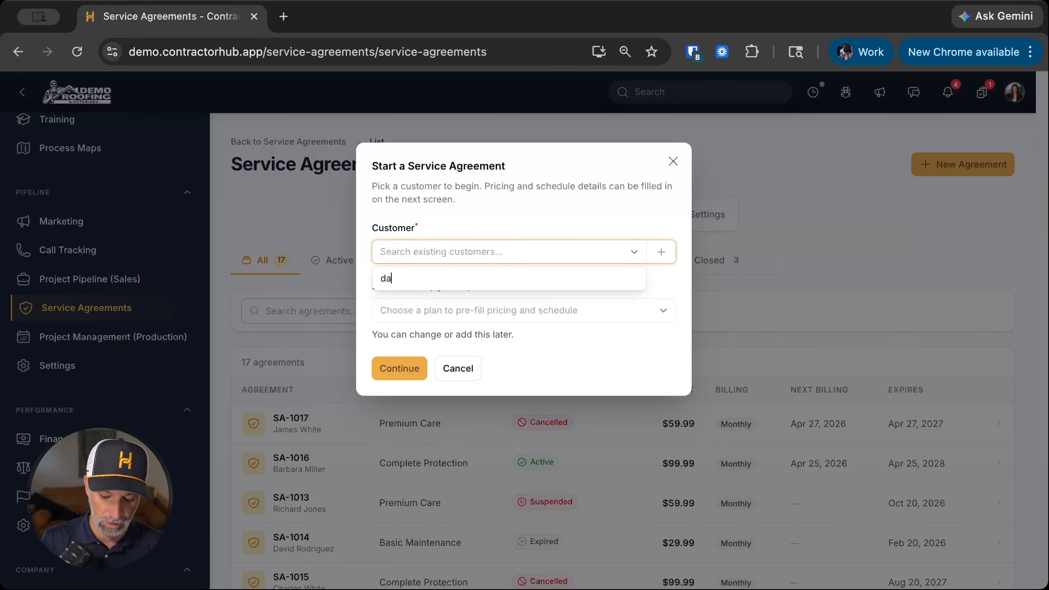
type("nny")
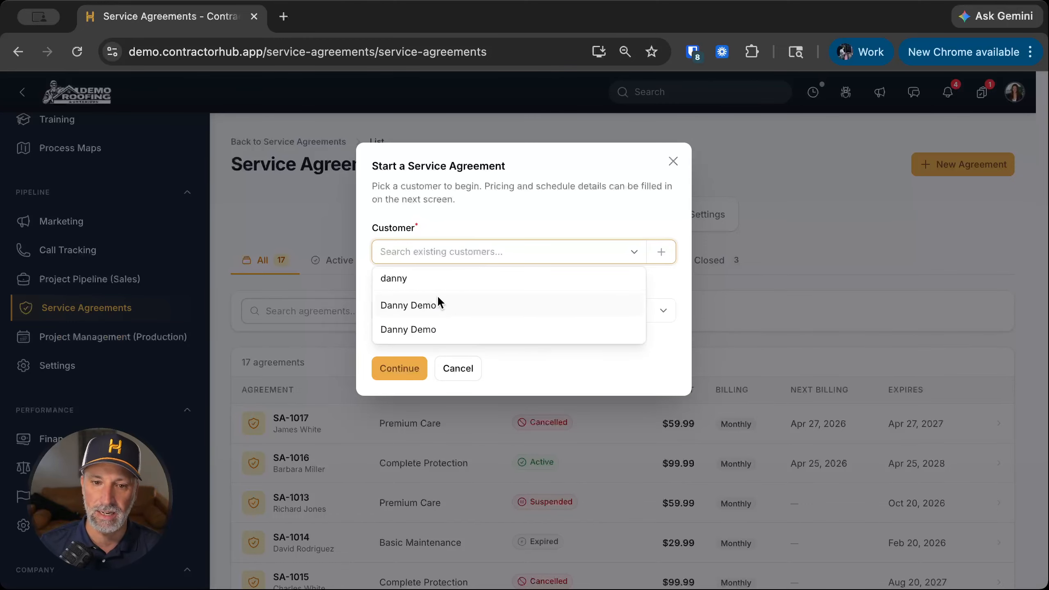
left_click(437, 301)
left_click(418, 309)
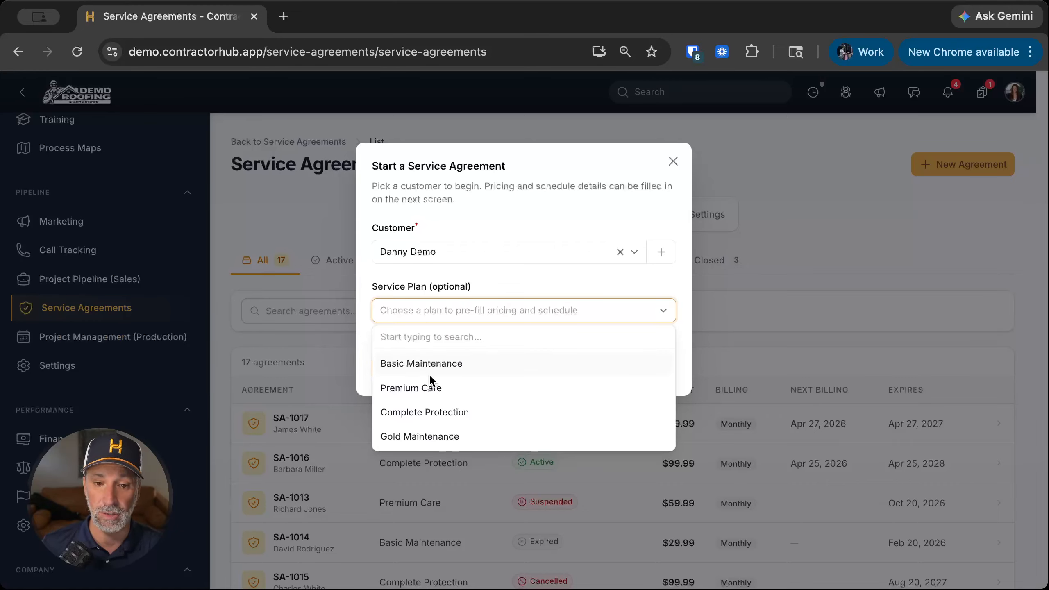
left_click(390, 433)
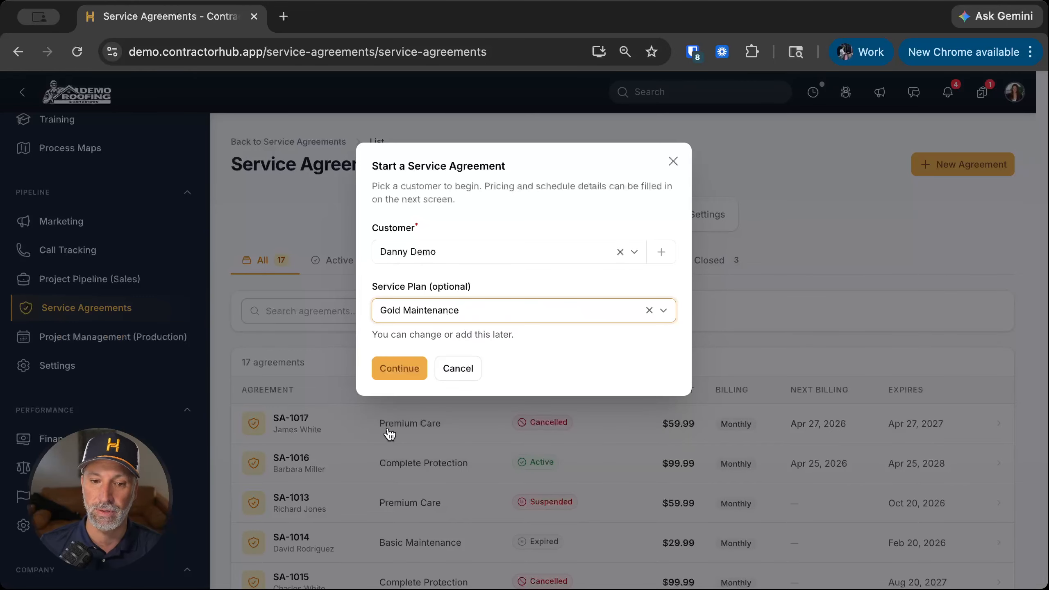
left_click(387, 366)
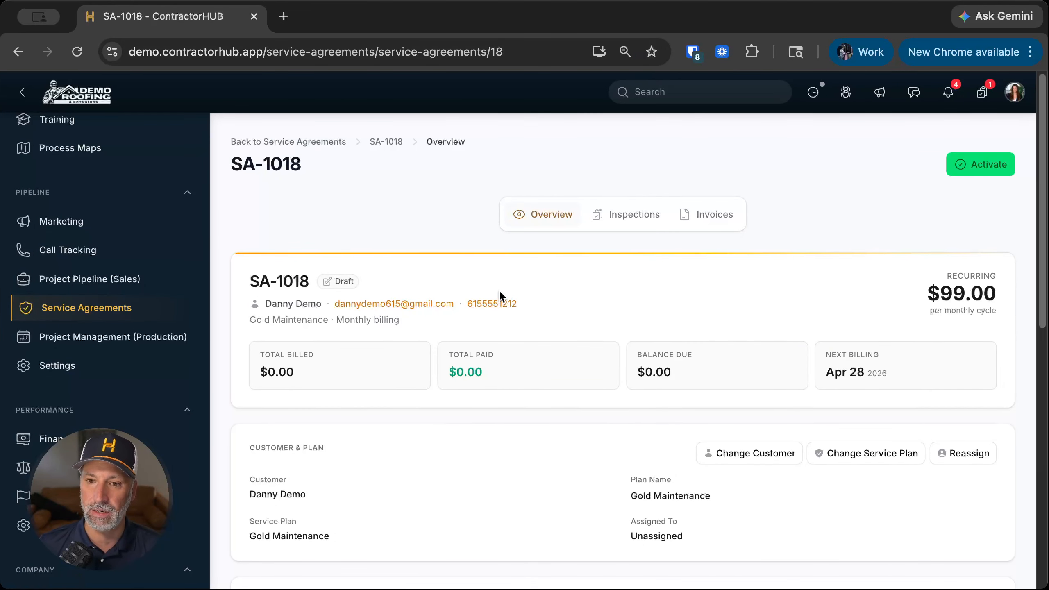
scroll(377, 295, "down", 4)
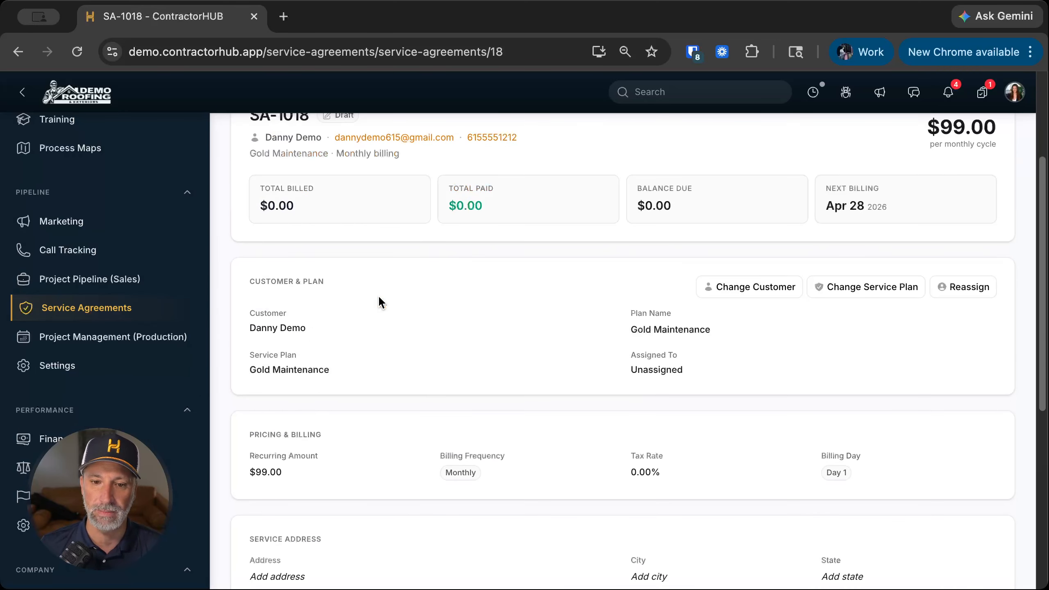
scroll(492, 281, "up", 3)
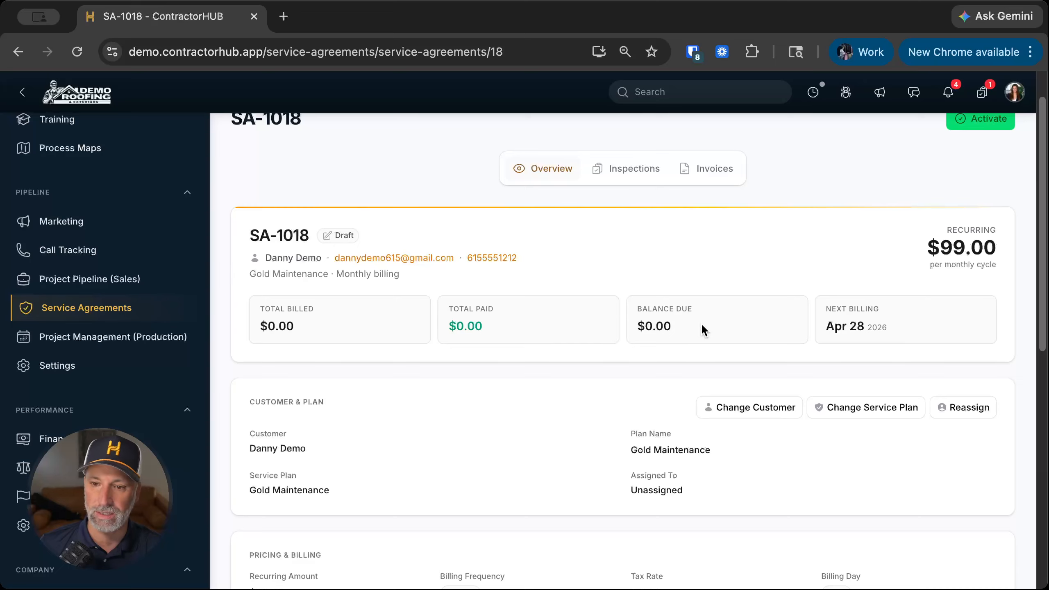
scroll(588, 341, "down", 1)
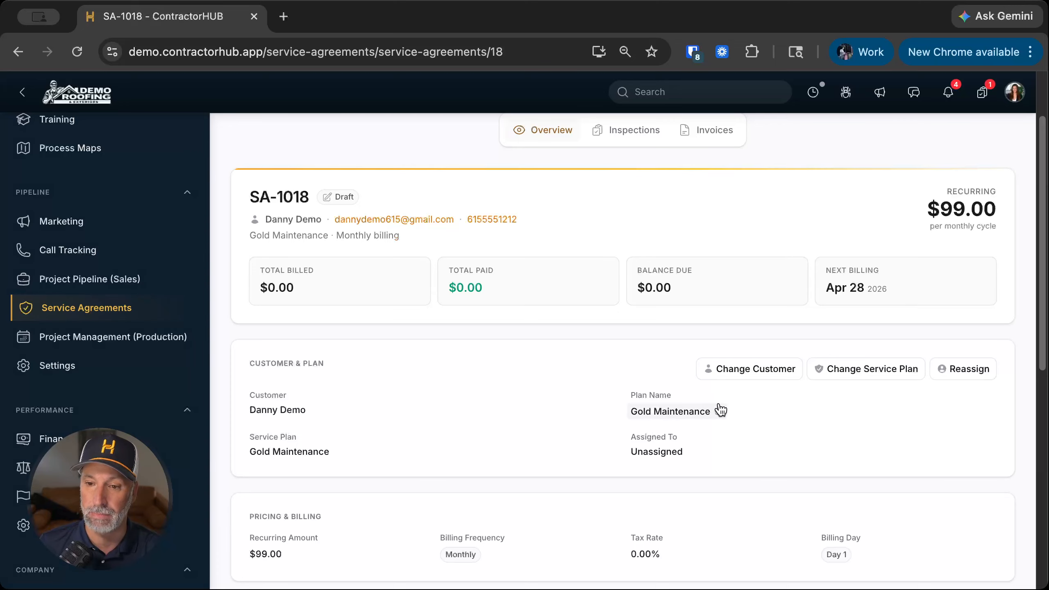
Reassign SA-1018 from unassigned to the demo user and save.
left_click(970, 372)
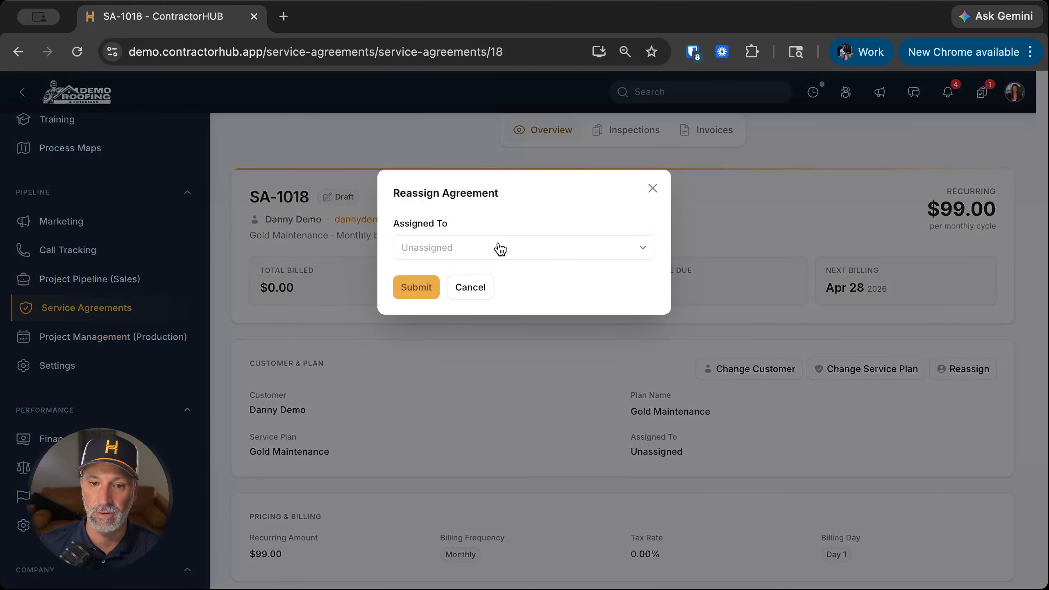
left_click(458, 250)
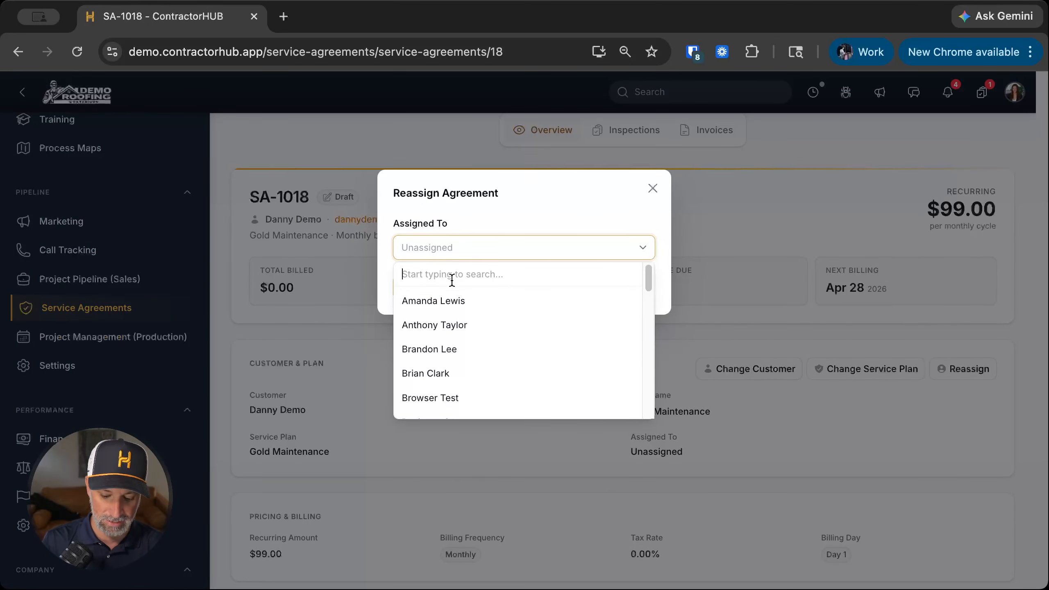
type("danny")
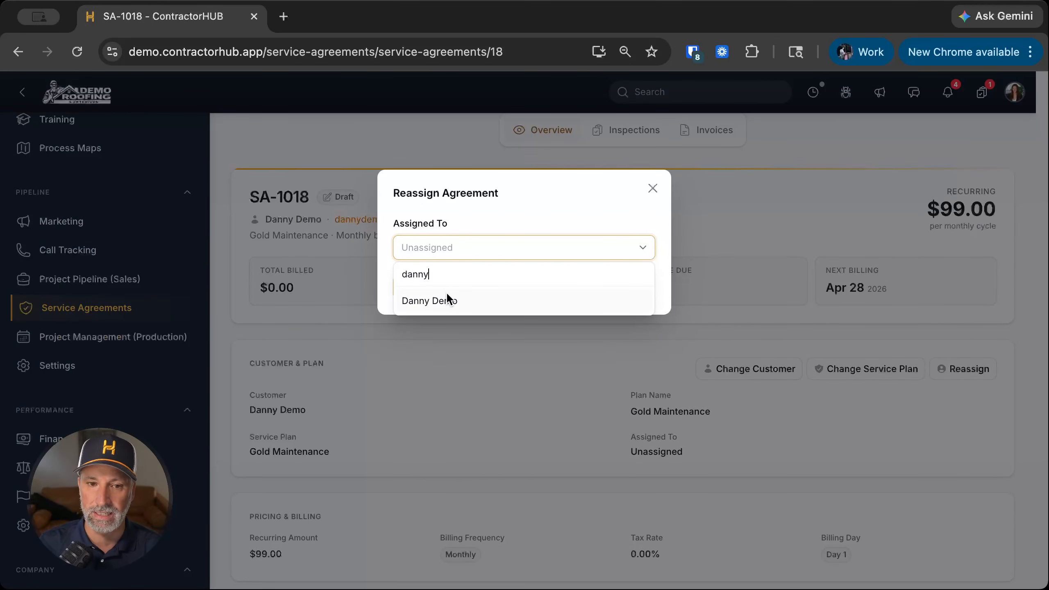
left_click(423, 295)
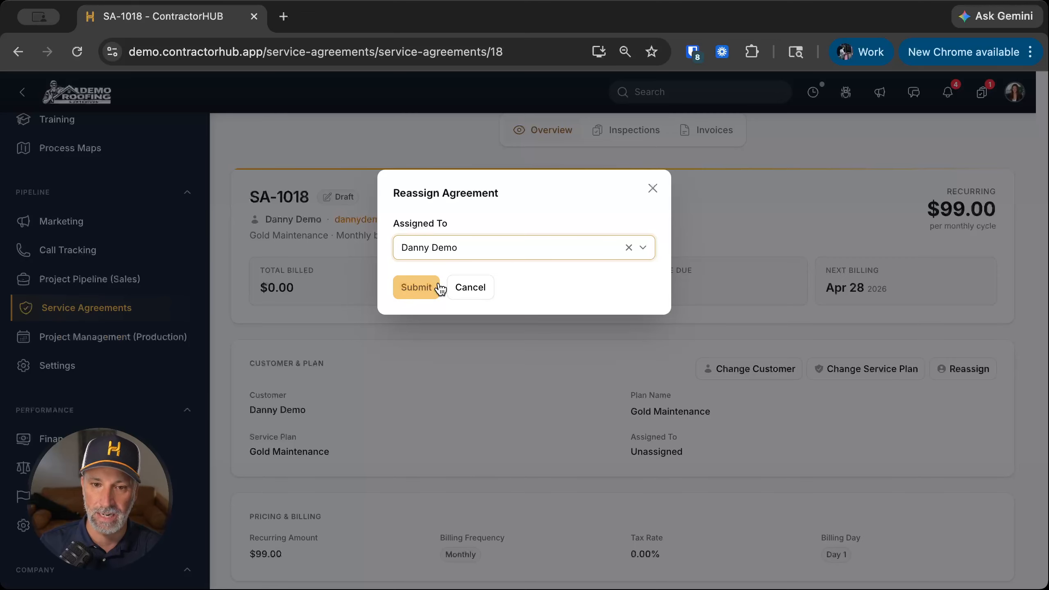
left_click(420, 287)
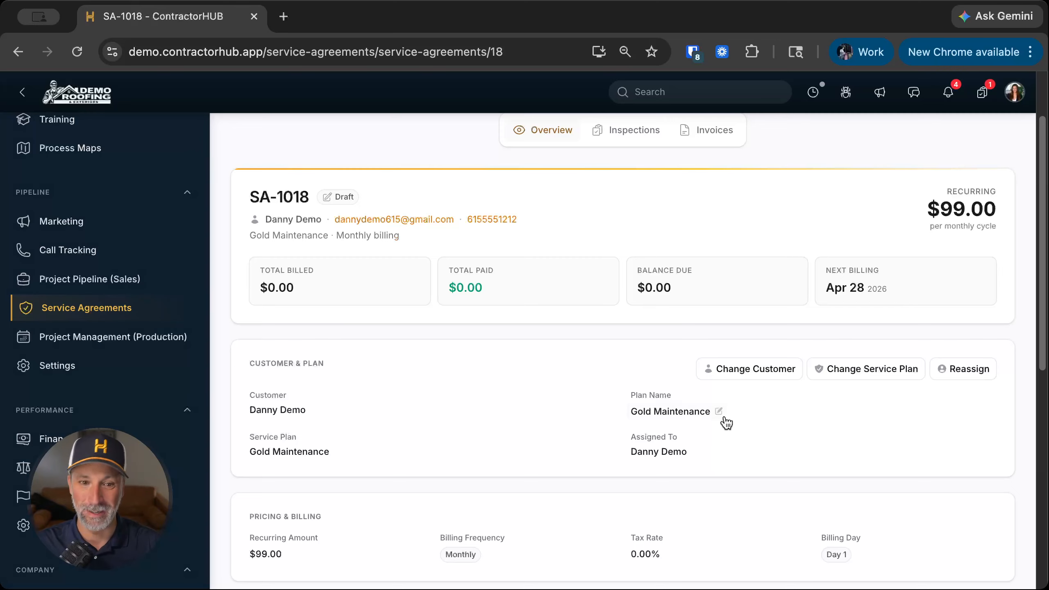
mouse_move(721, 421)
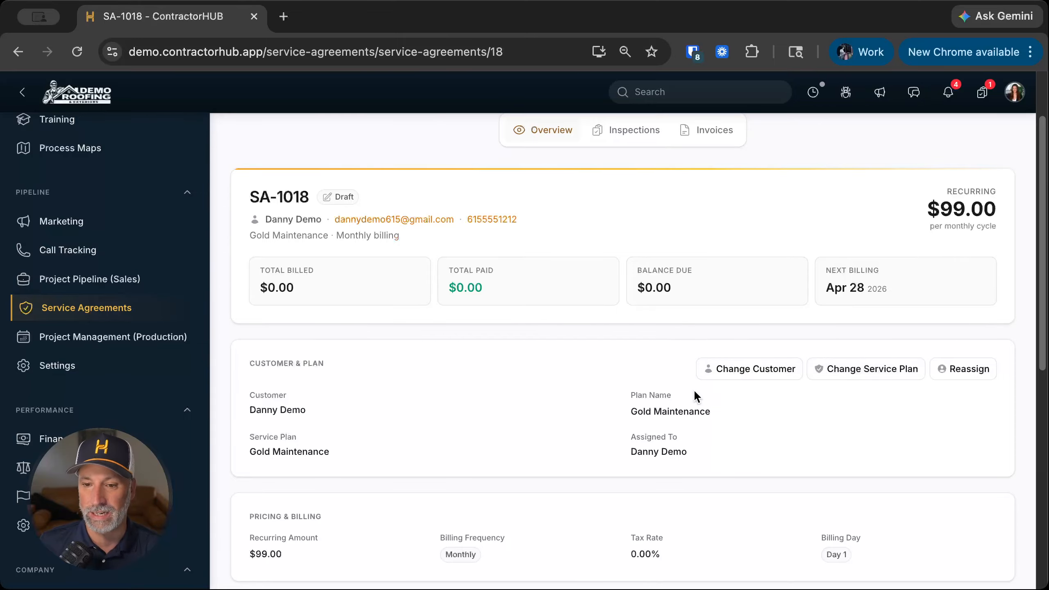
Scroll down to Service Address and enter the service street address.
scroll(350, 428, "down", 3)
scroll(350, 428, "down", 3)
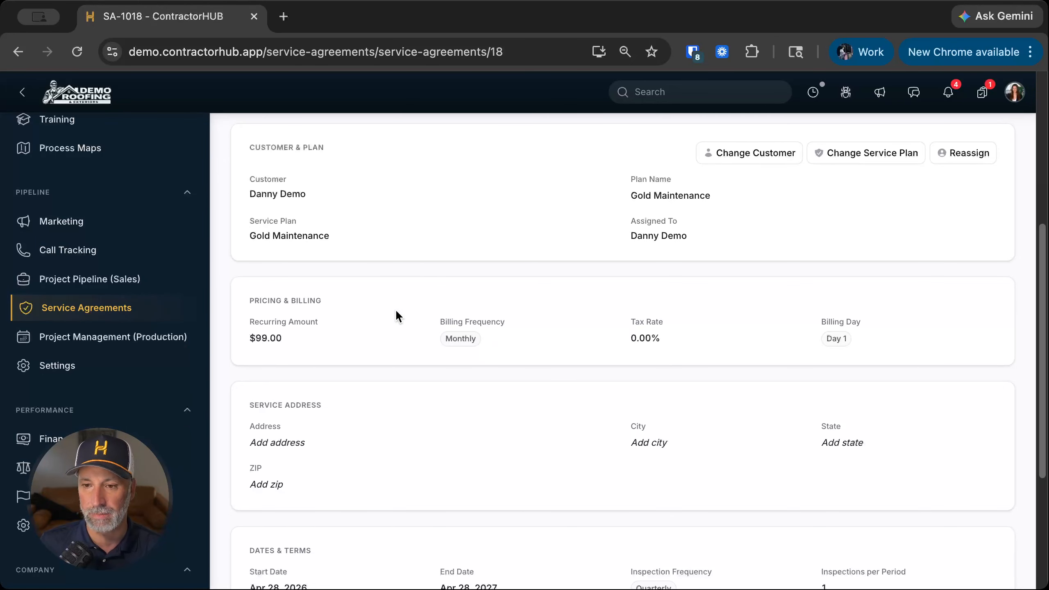
scroll(402, 349, "down", 5)
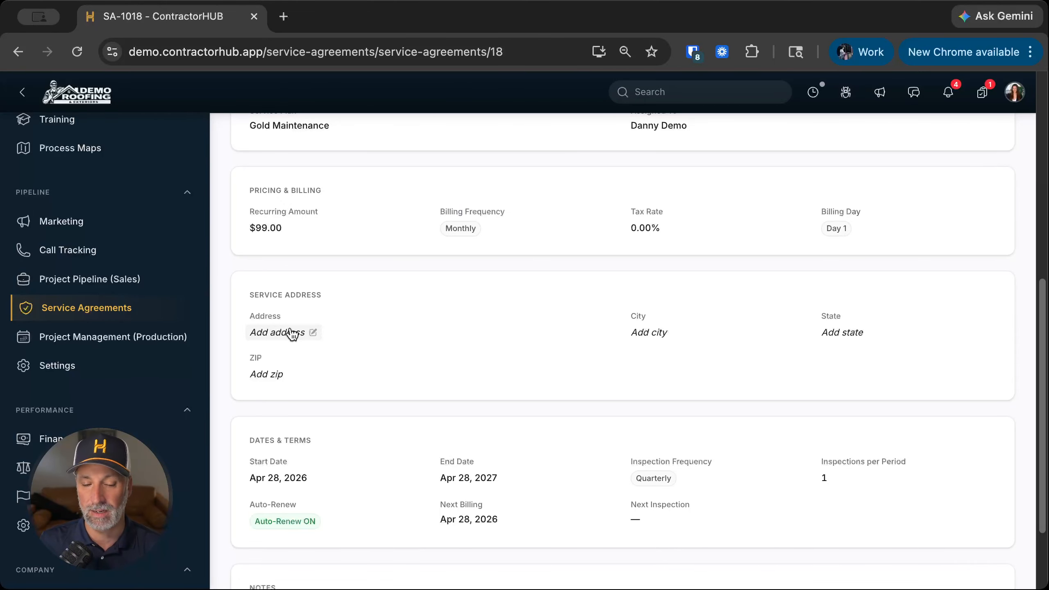
left_click(291, 333)
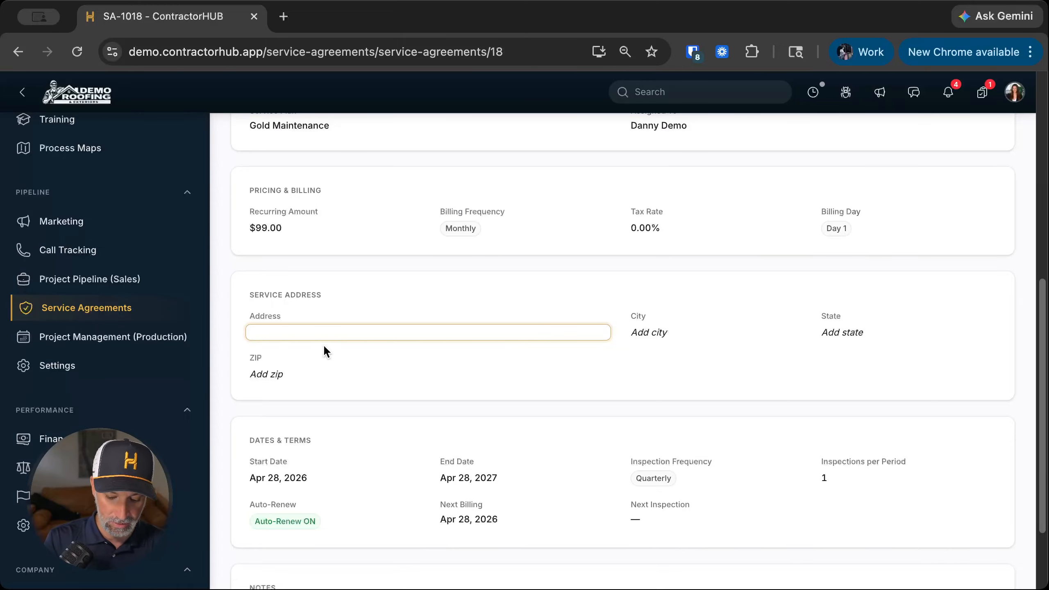
type("2817 West")
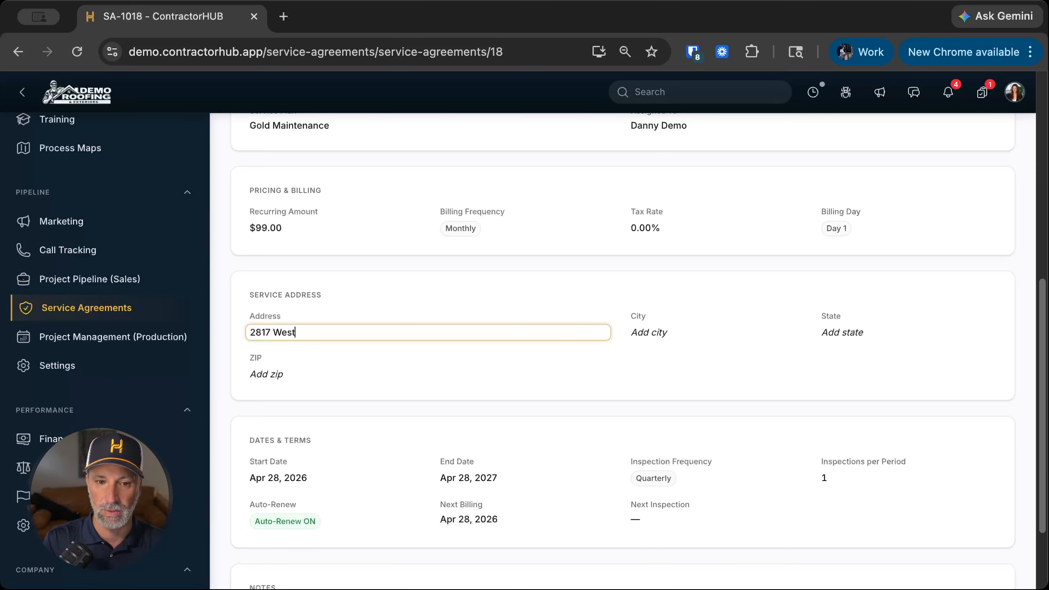
type(" End Ave")
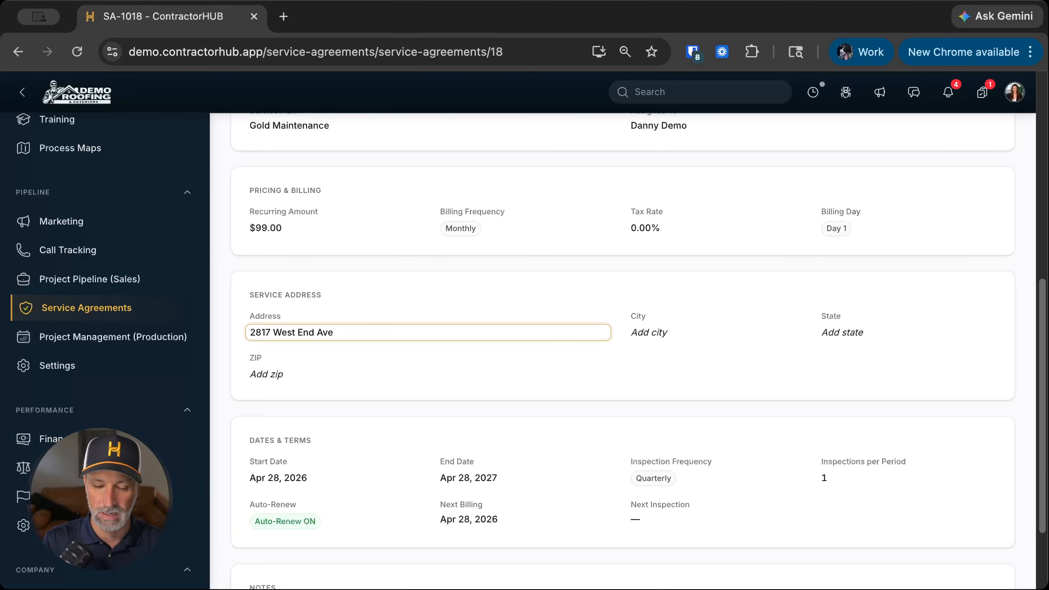
key("Tab")
key("Tab")
Enter the service city, state and ZIP code for the address.
left_click(654, 333)
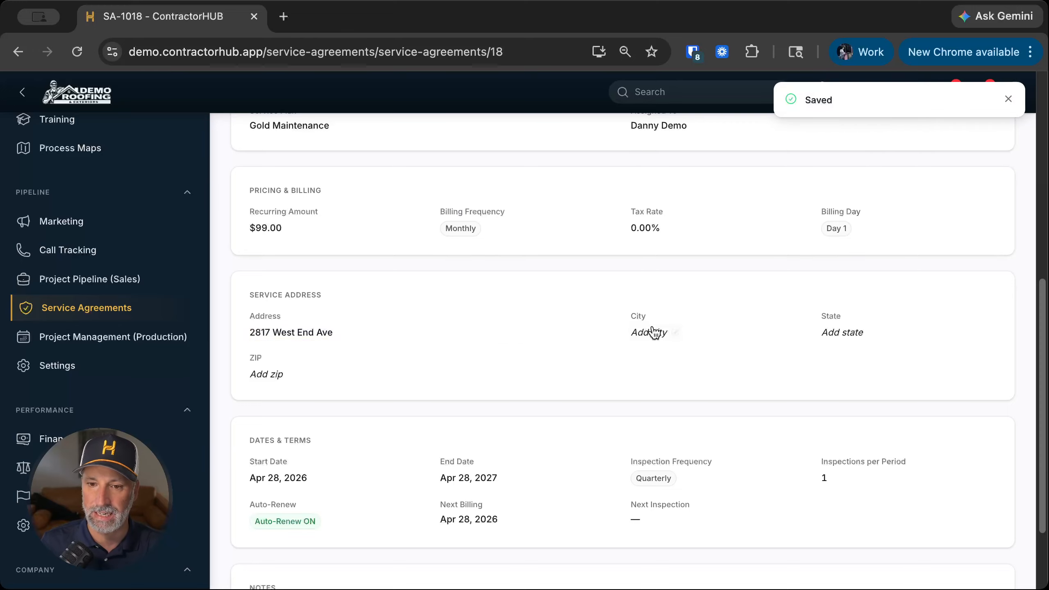
type("Nashville")
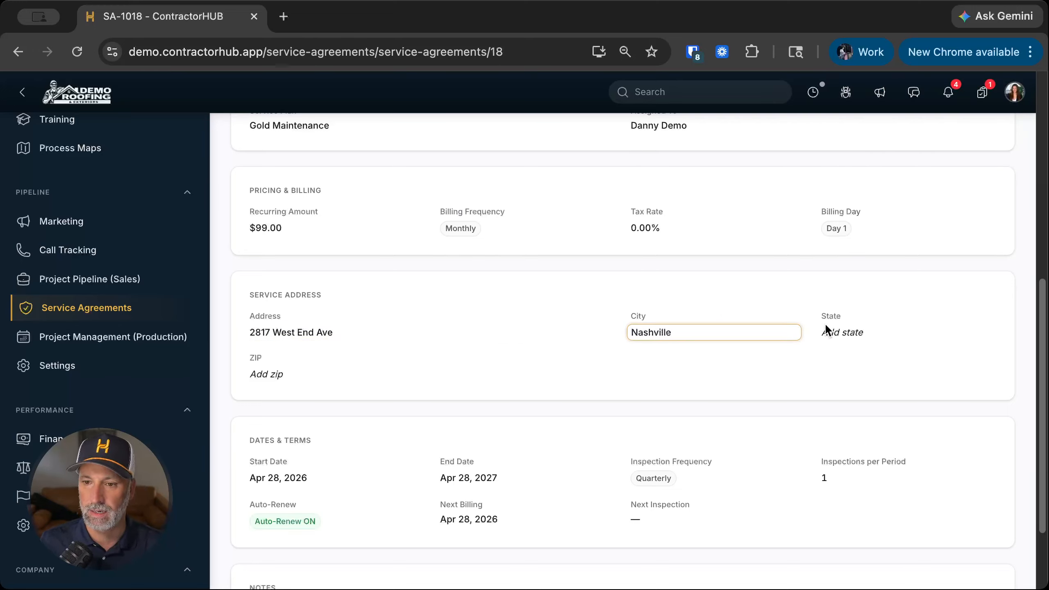
left_click(825, 326)
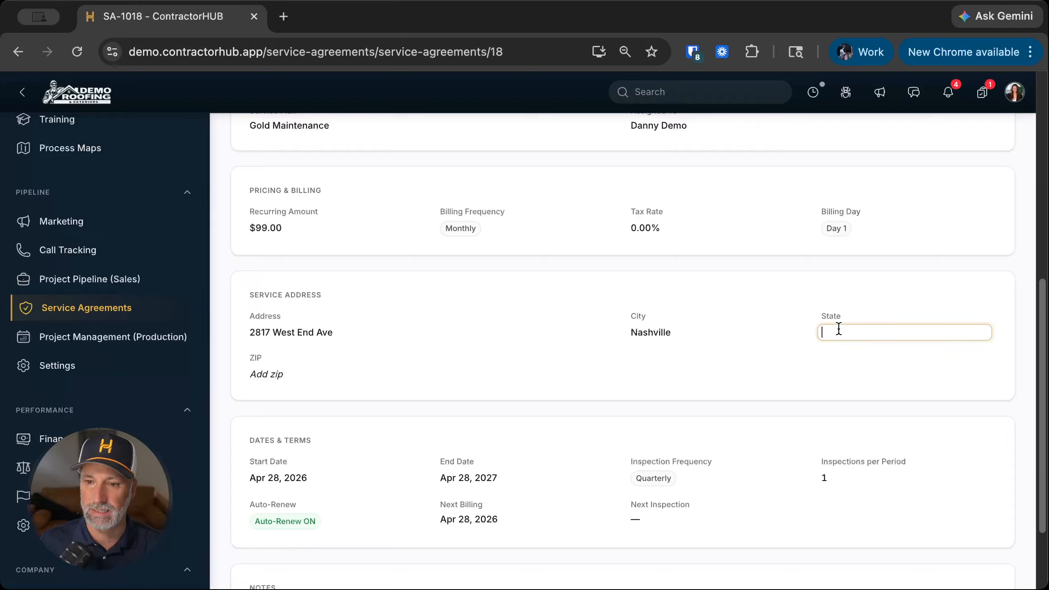
type("TN")
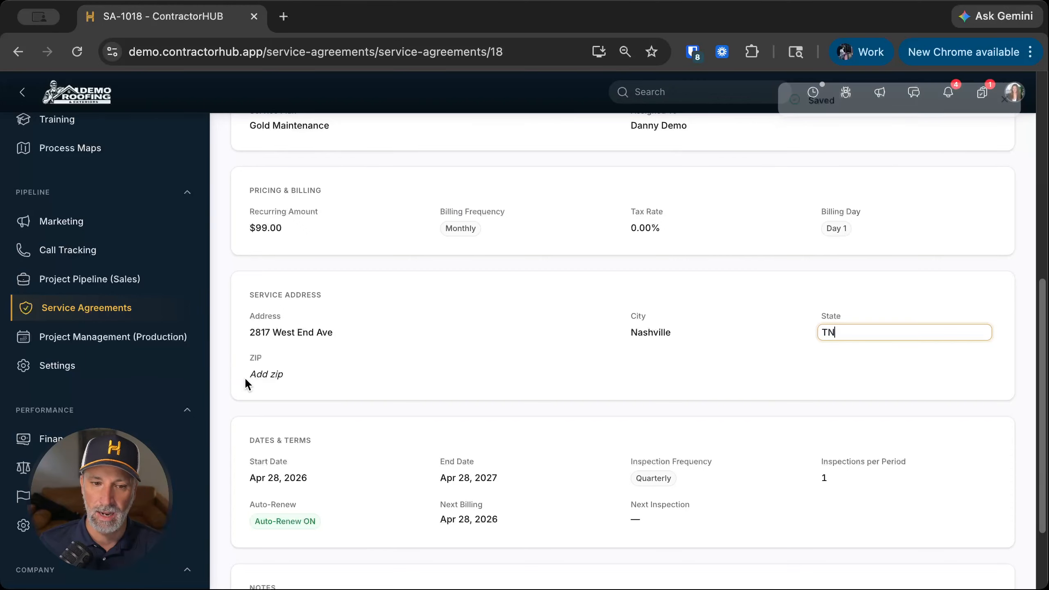
left_click(246, 377)
type("37203")
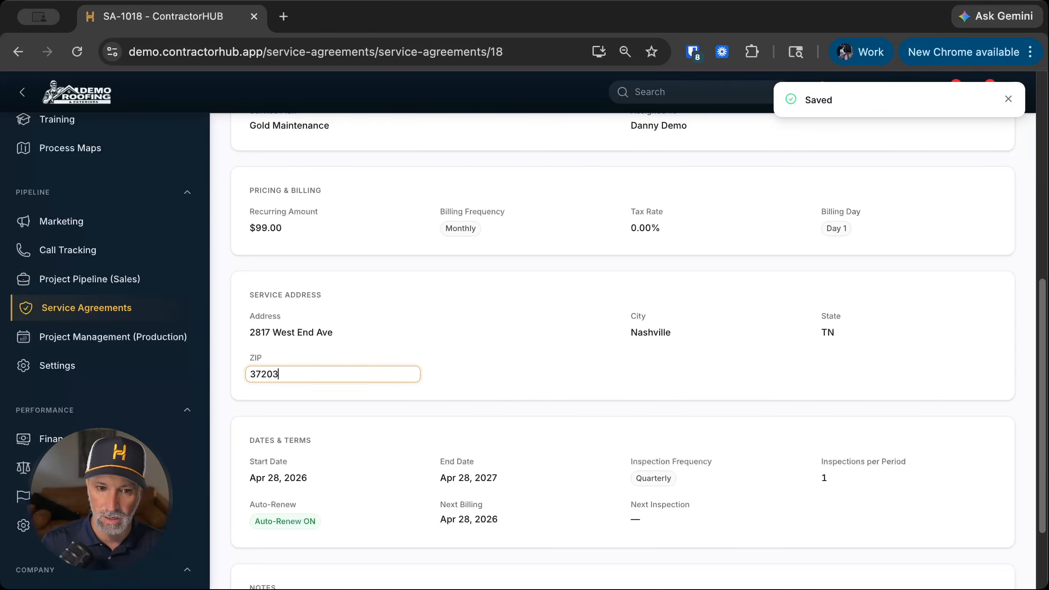
left_click(509, 337)
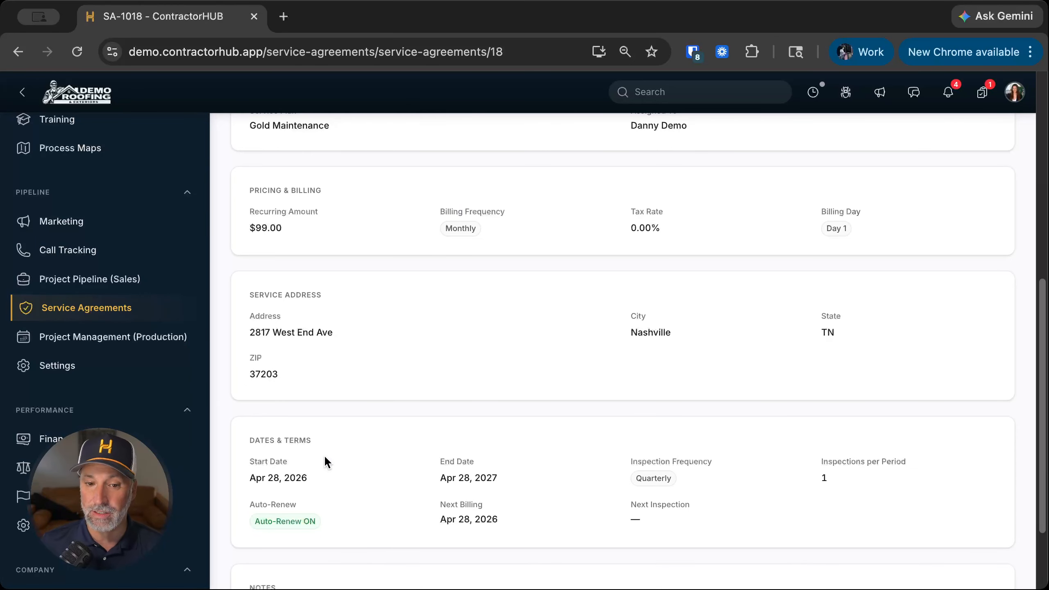
scroll(326, 460, "down", 3)
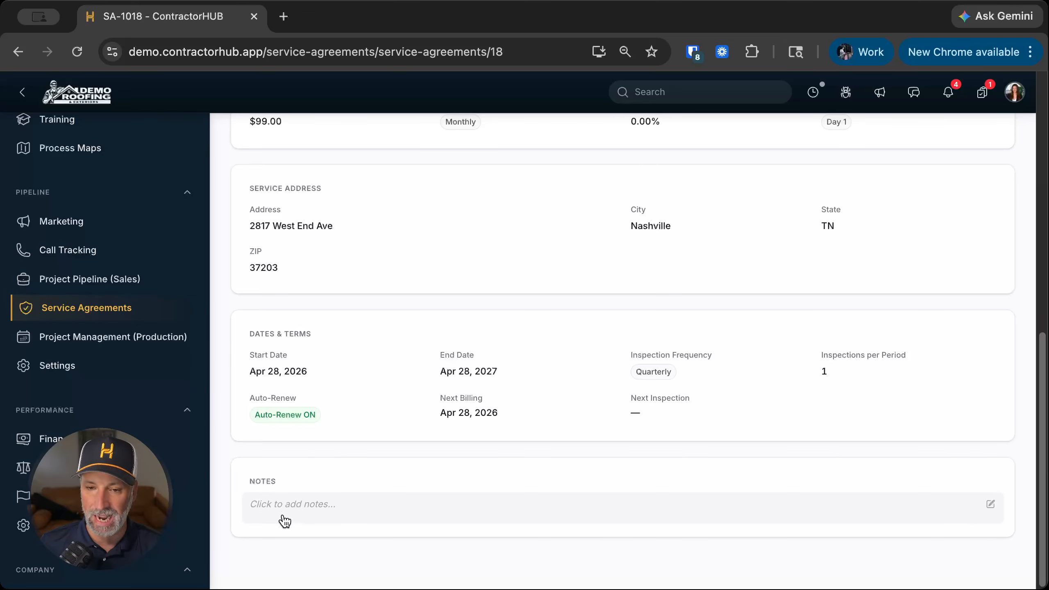
scroll(596, 492, "up", 15)
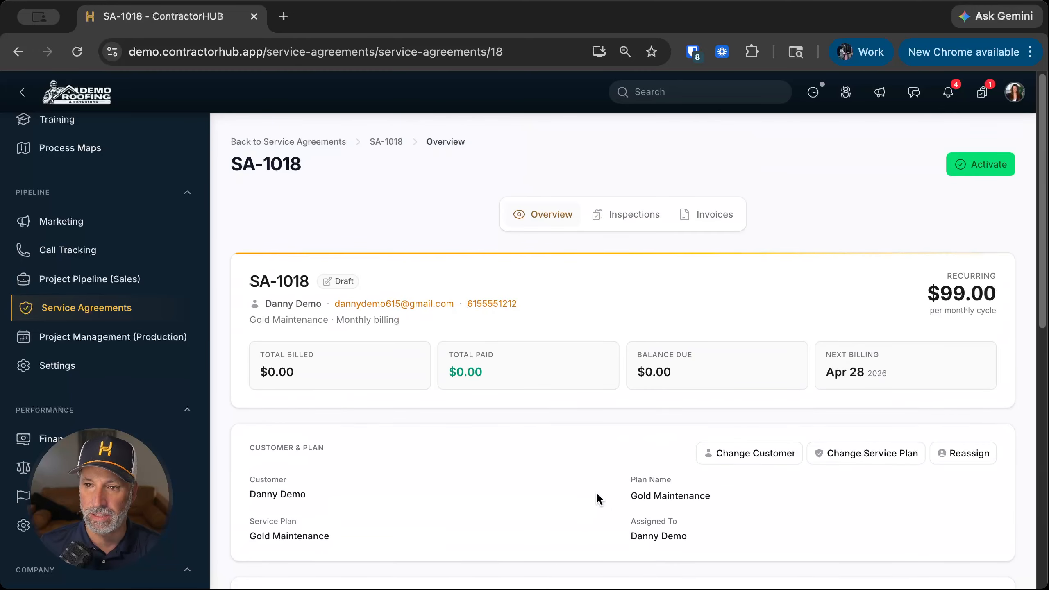
scroll(589, 489, "down", 10)
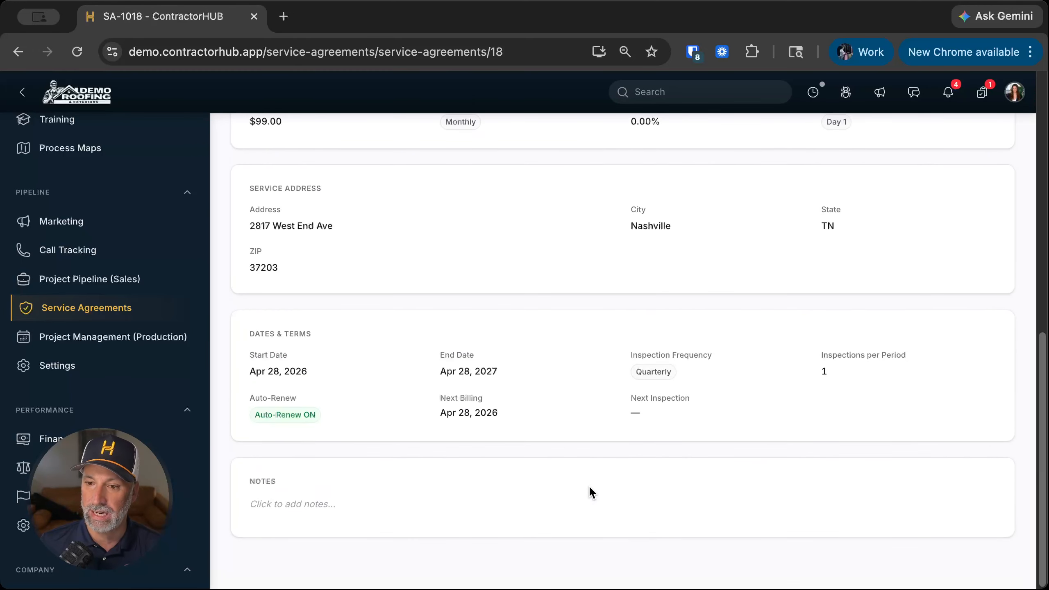
scroll(575, 476, "up", 10)
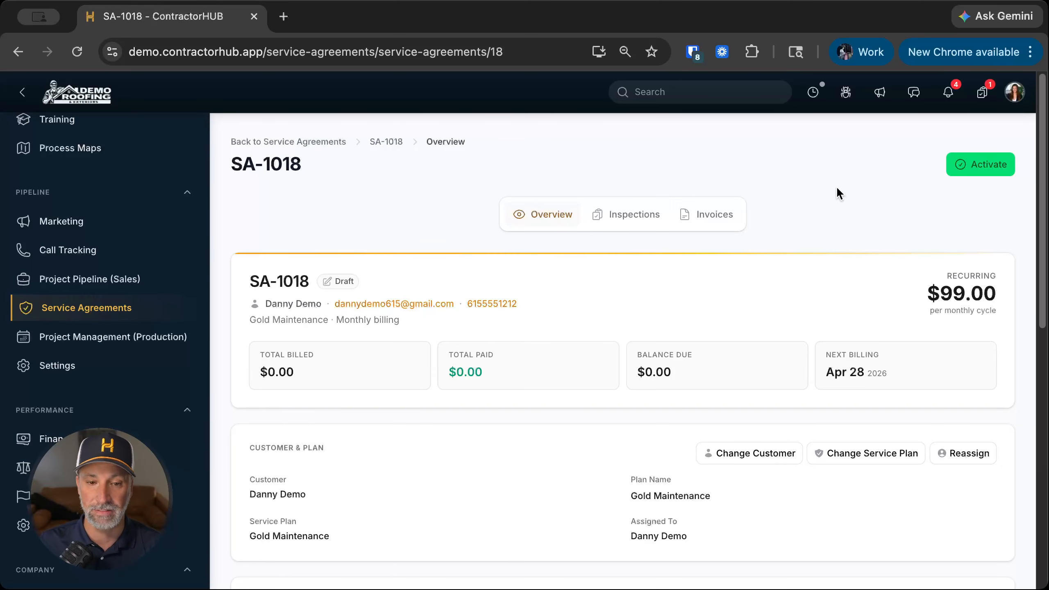
Activate SA-1018, confirming the prompt, and view its scheduled inspections.
left_click(955, 164)
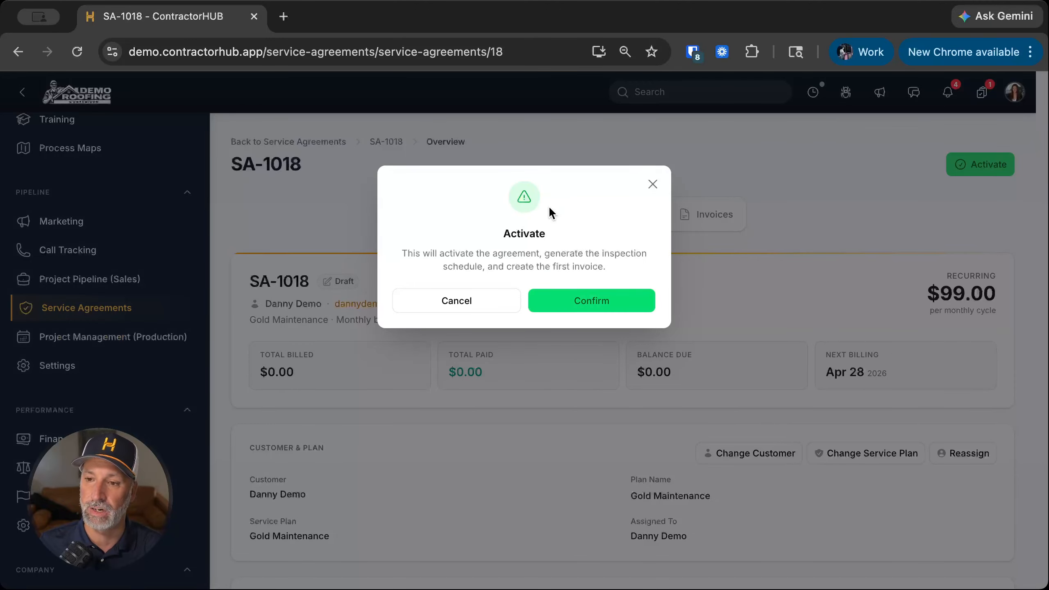
left_click(562, 304)
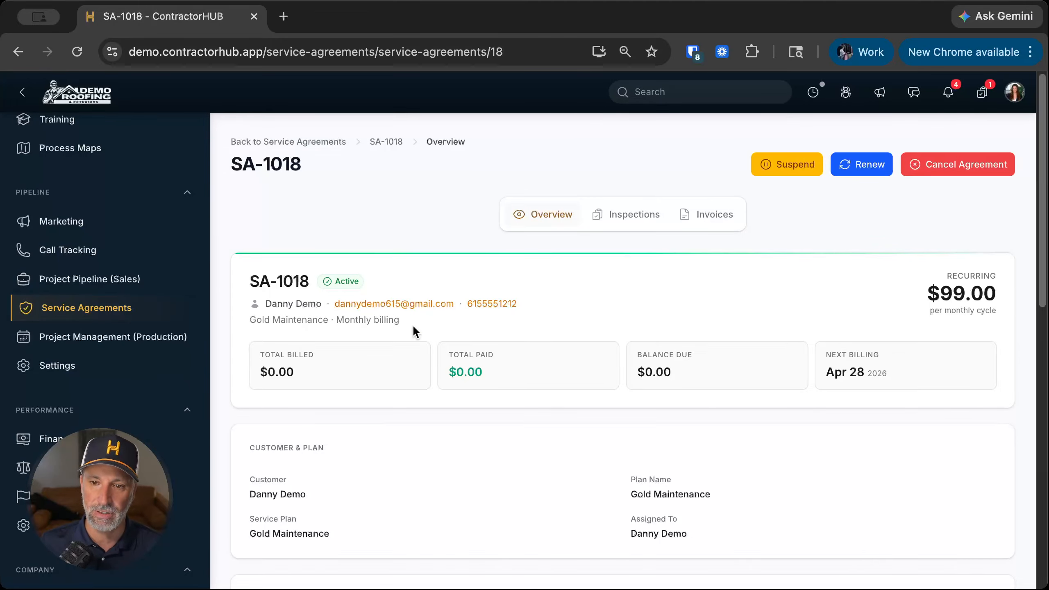
left_click(619, 218)
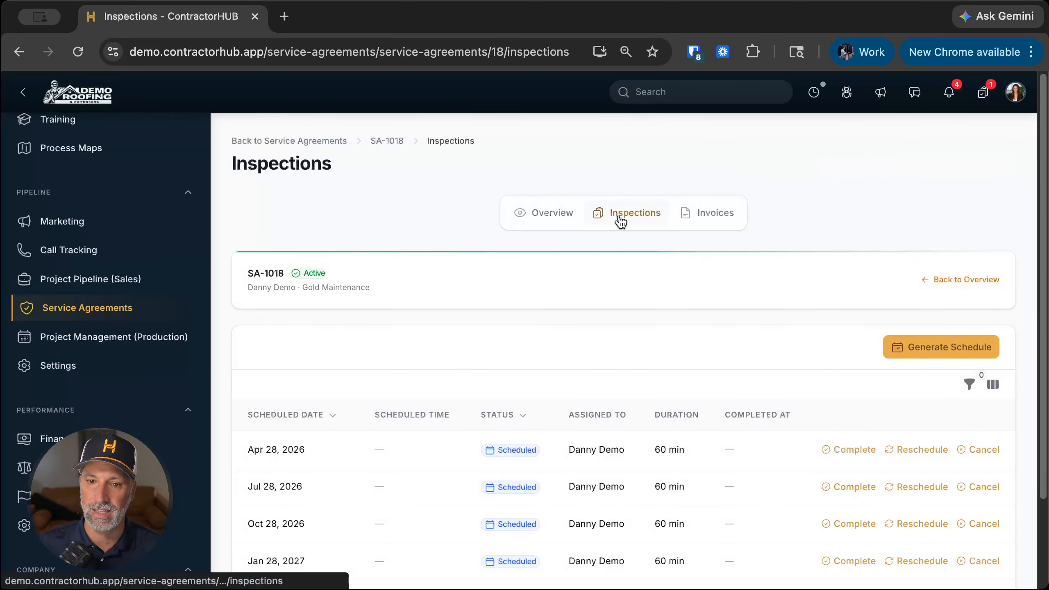
Scroll through the five quarterly inspections, then switch to the Invoices page.
scroll(334, 338, "down", 3)
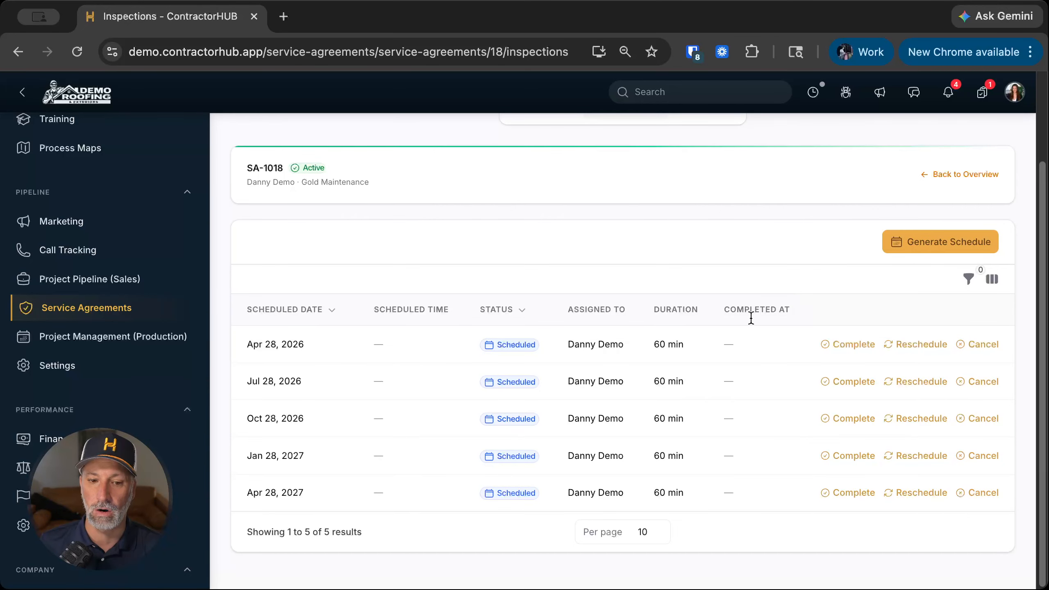
scroll(862, 323, "up", 2)
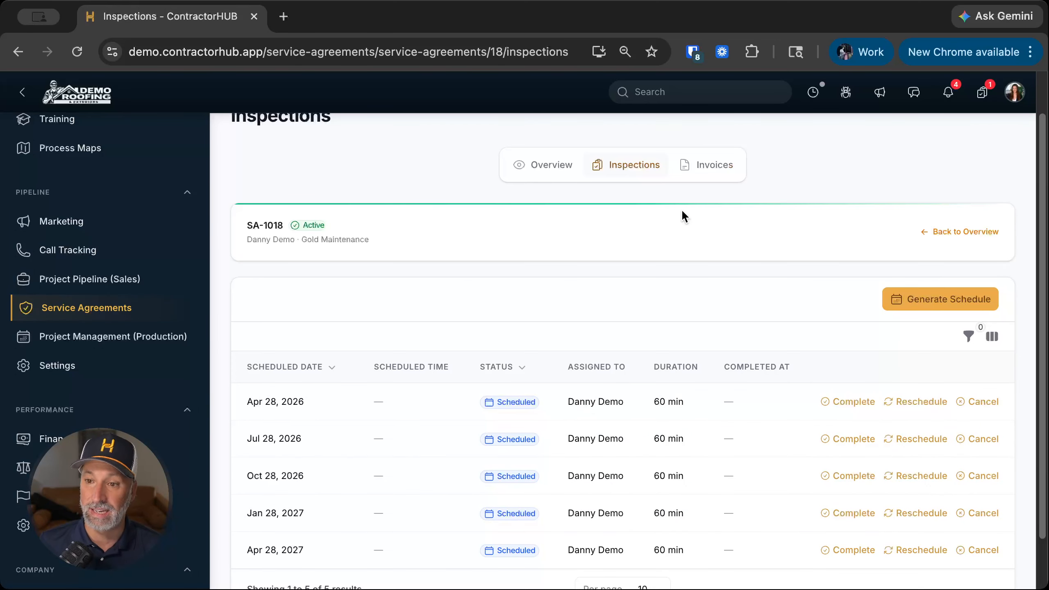
left_click(706, 165)
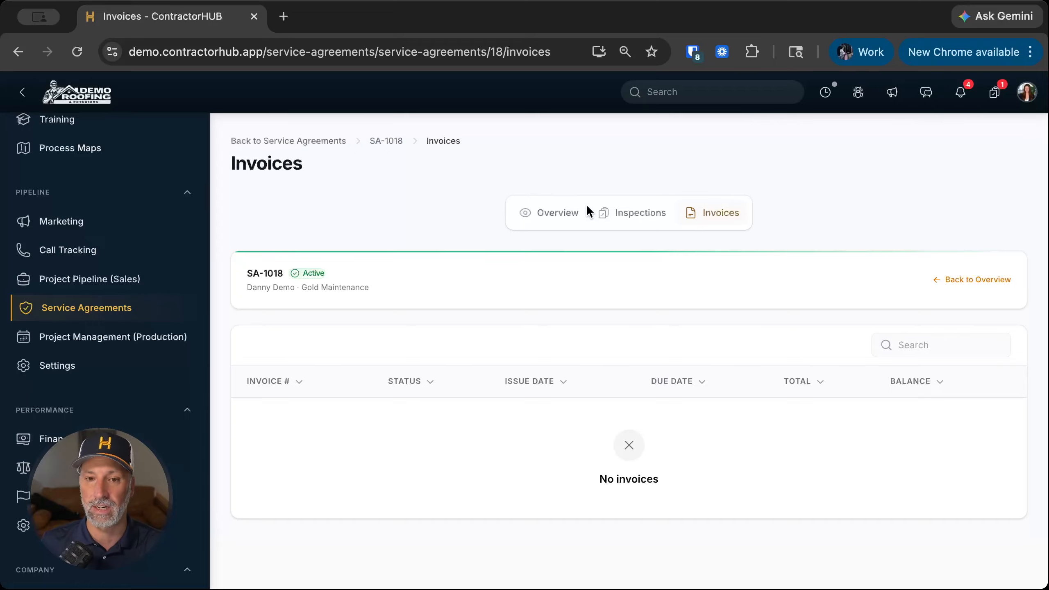
Go from the empty invoices list back to the SA-1018 Overview.
left_click(526, 210)
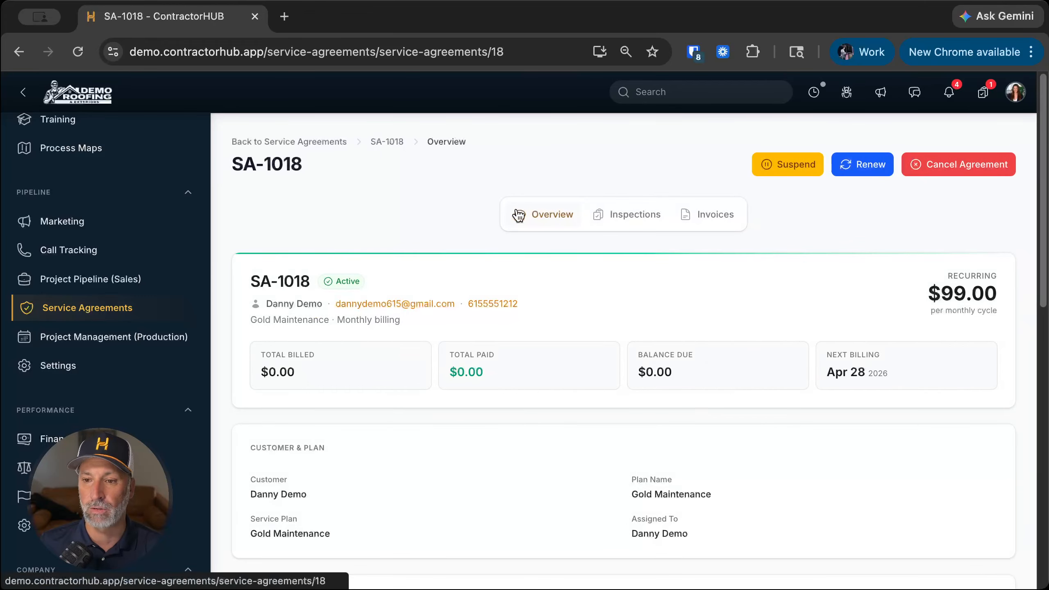